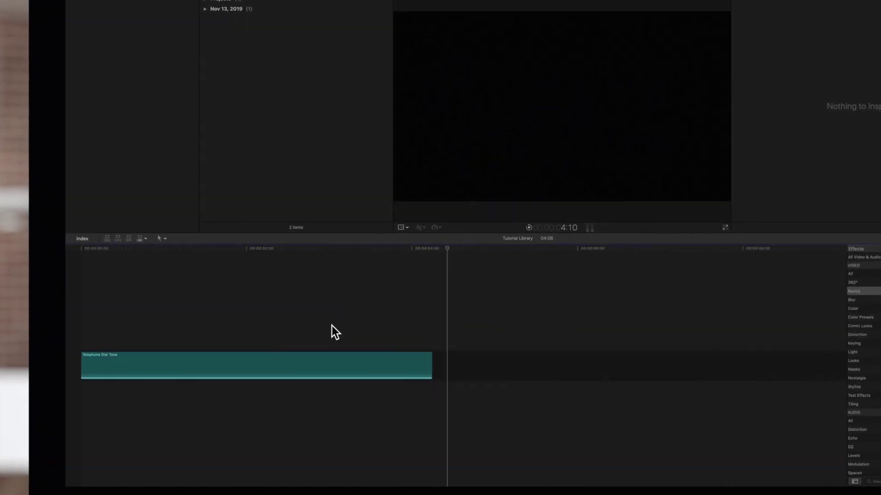
# - Select the Telephone Dial Tone clip and redisplay its Audio Inspector volume and Pan settings
pyautogui.click(320, 348)
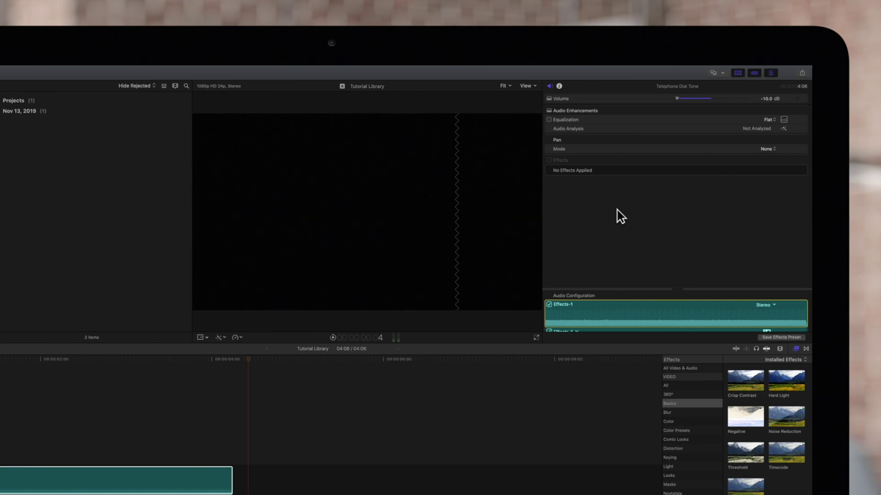
pyautogui.click(771, 73)
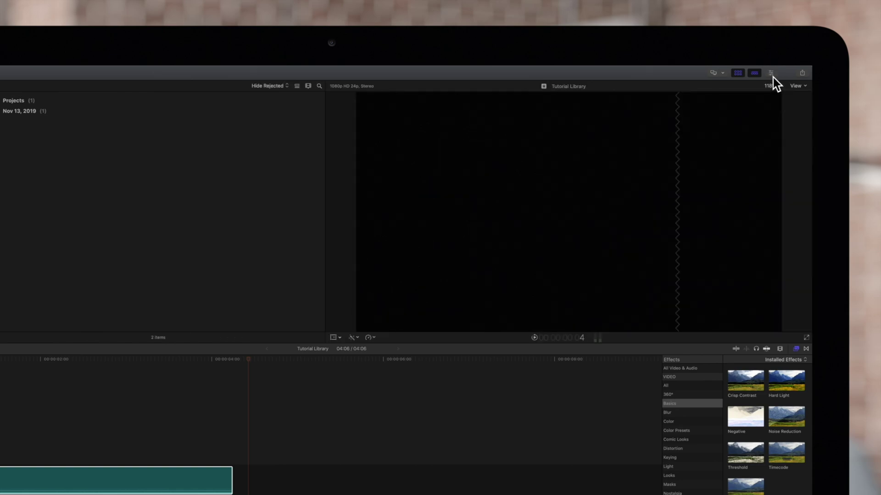
pyautogui.click(773, 77)
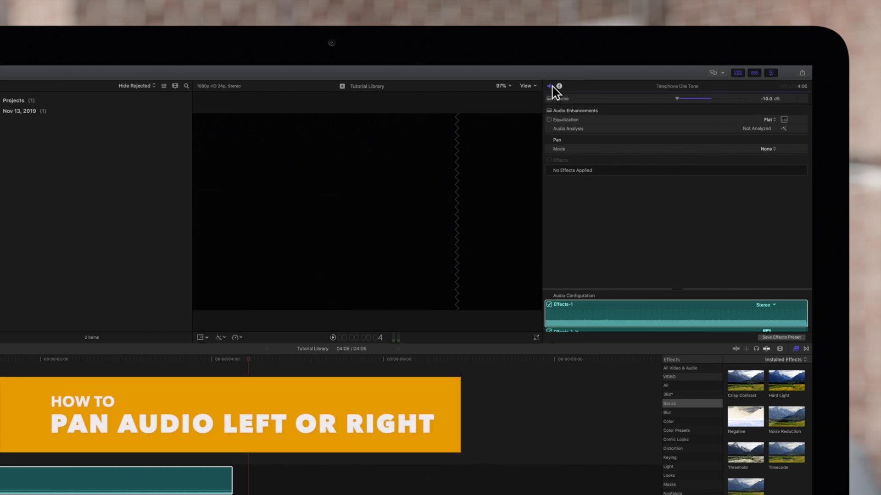
pyautogui.click(765, 149)
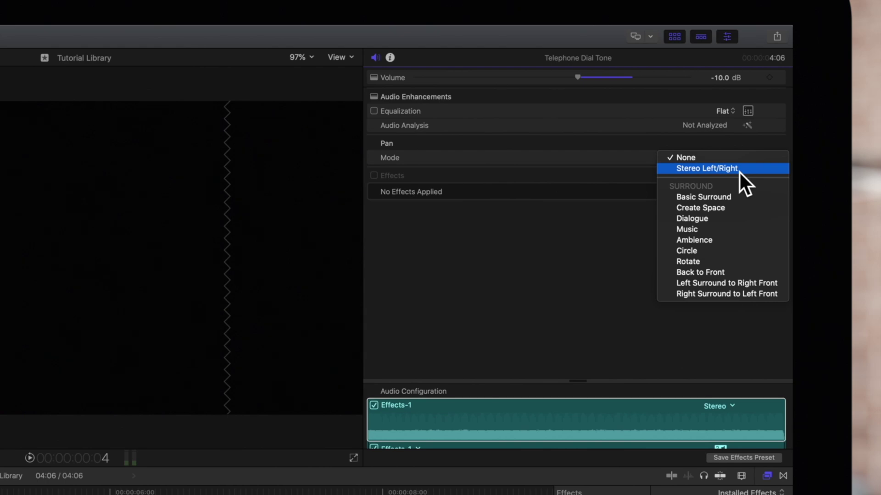
# - Set Pan Mode to Stereo Left/Right and sweep the Amount during playback, ending near 0
pyautogui.click(740, 173)
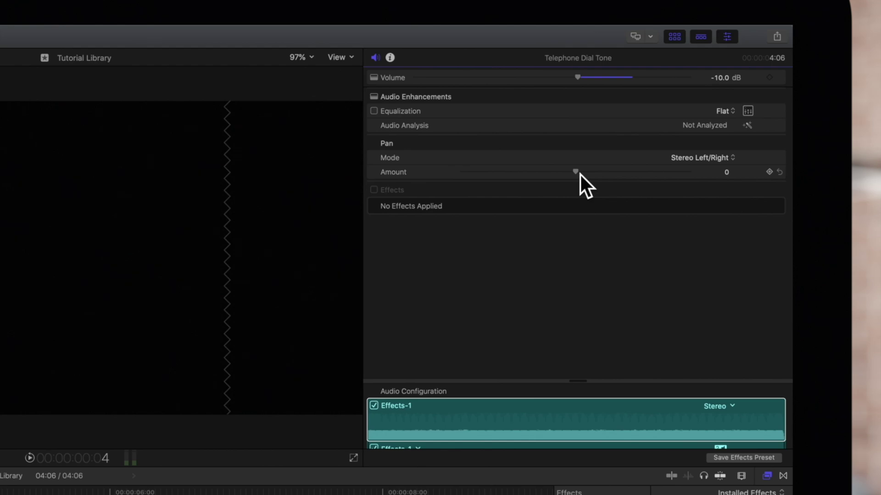
pyautogui.moveTo(579, 174); pyautogui.dragTo(563, 169)
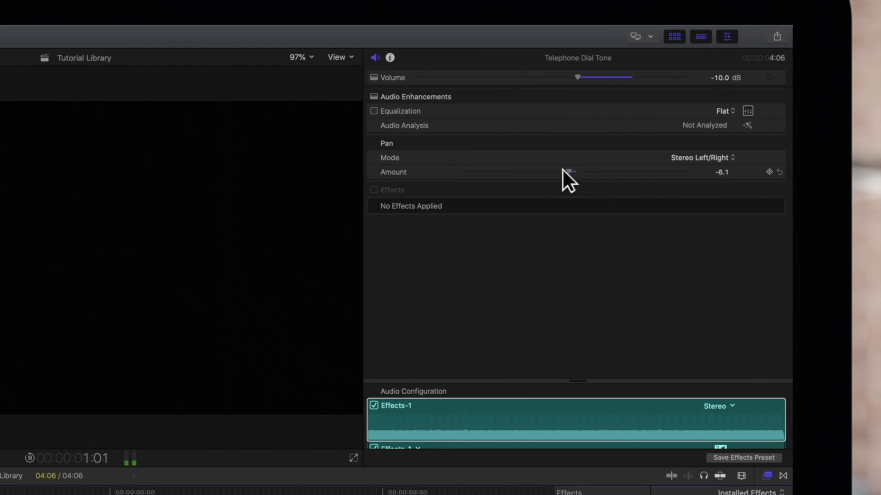
pyautogui.press('space')
pyautogui.moveTo(562, 170)
pyautogui.mouseDown()
pyautogui.moveTo(476, 172)
pyautogui.moveTo(671, 172)
pyautogui.moveTo(510, 173)
pyautogui.moveTo(631, 173)
pyautogui.moveTo(574, 173)
pyautogui.mouseUp()
pyautogui.press('space')
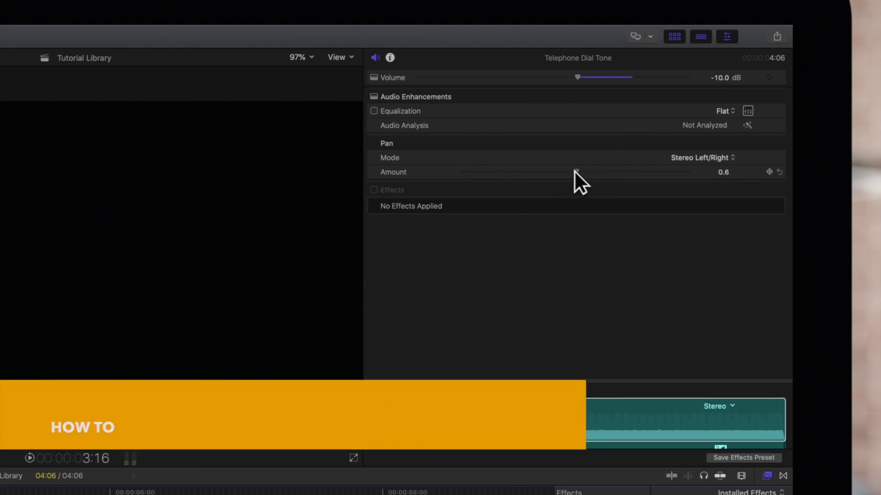
pyautogui.click(724, 157)
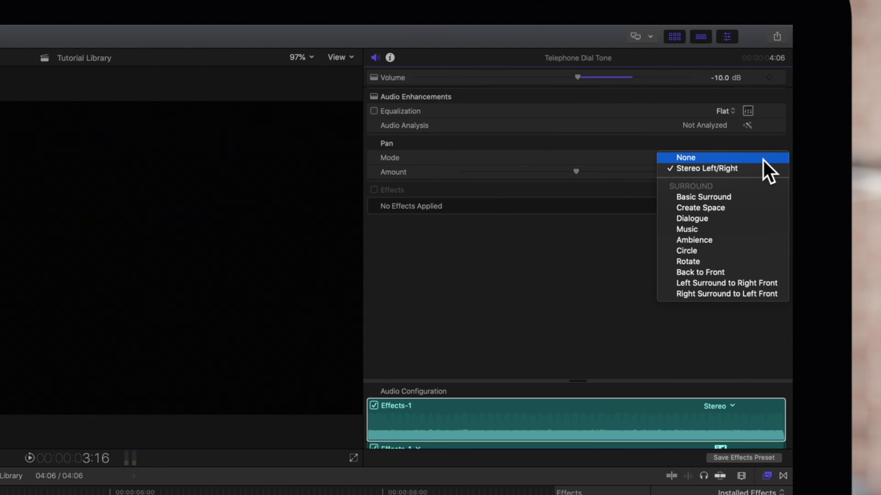
# - Switch the pan mode to Dialogue and vary its amount while playing the clip
pyautogui.click(717, 218)
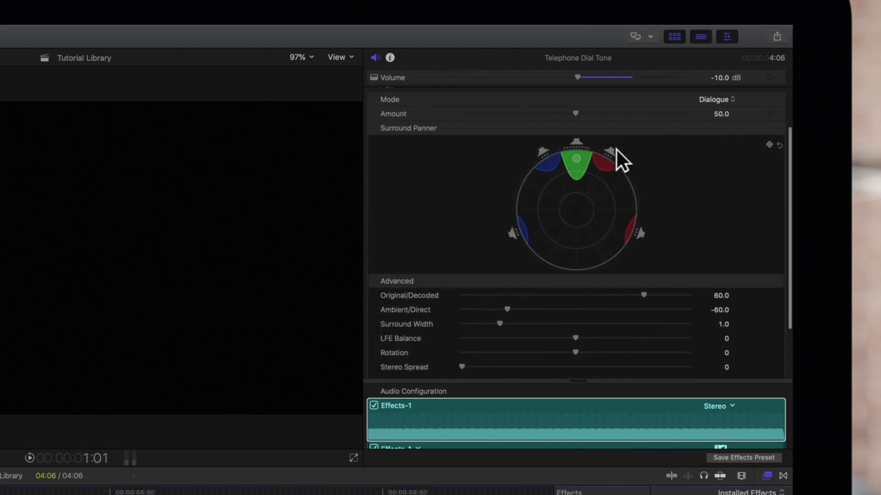
pyautogui.scroll(1, 617, 150)
pyautogui.press('space')
pyautogui.moveTo(576, 120)
pyautogui.mouseDown()
pyautogui.moveTo(681, 125)
pyautogui.moveTo(482, 125)
pyautogui.moveTo(577, 123)
pyautogui.mouseUp()
pyautogui.press('space')
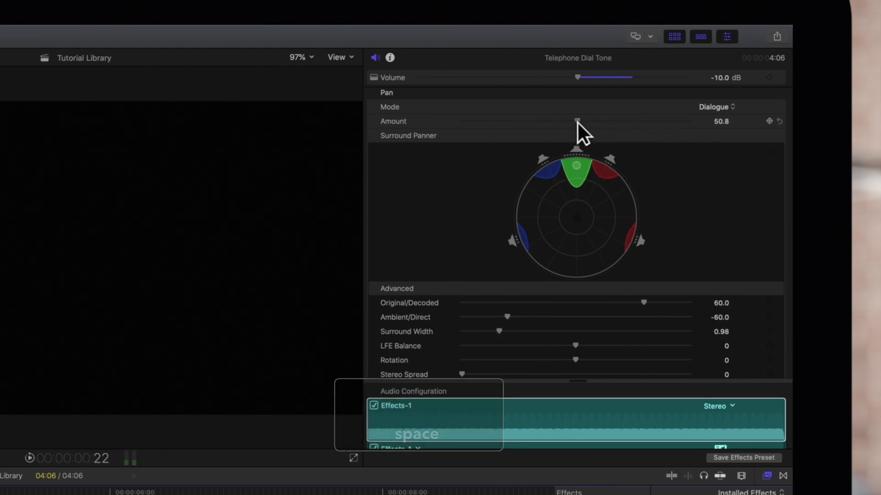
# - Switch the pan mode to Rotate and rotate the sound during playback
pyautogui.click(730, 110)
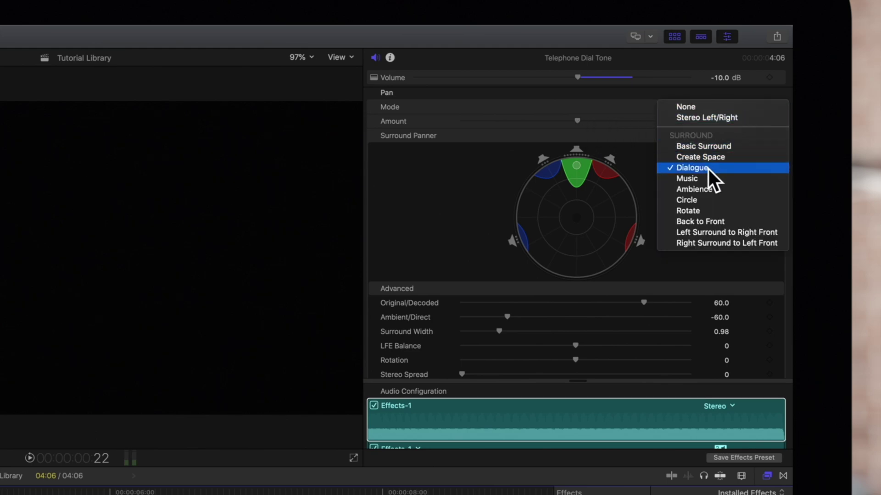
pyautogui.click(701, 210)
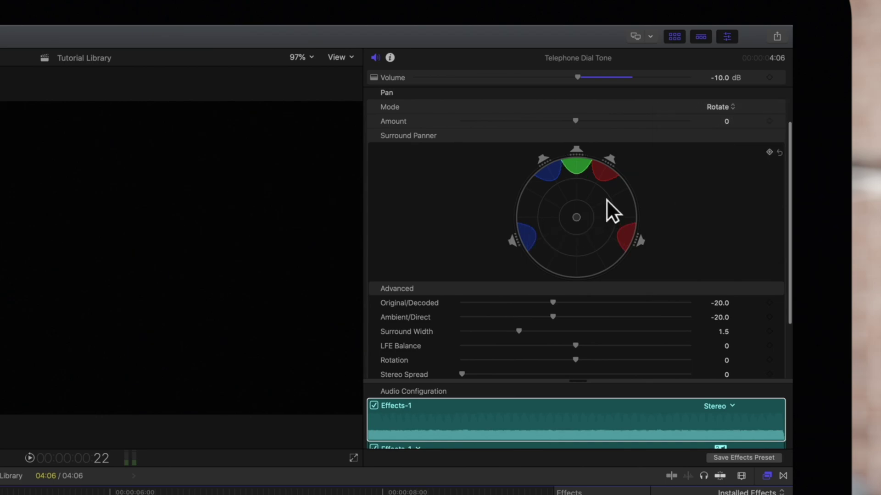
pyautogui.press('space')
pyautogui.moveTo(575, 120)
pyautogui.mouseDown()
pyautogui.moveTo(675, 124)
pyautogui.moveTo(468, 122)
pyautogui.moveTo(579, 122)
pyautogui.mouseUp()
pyautogui.press('space')
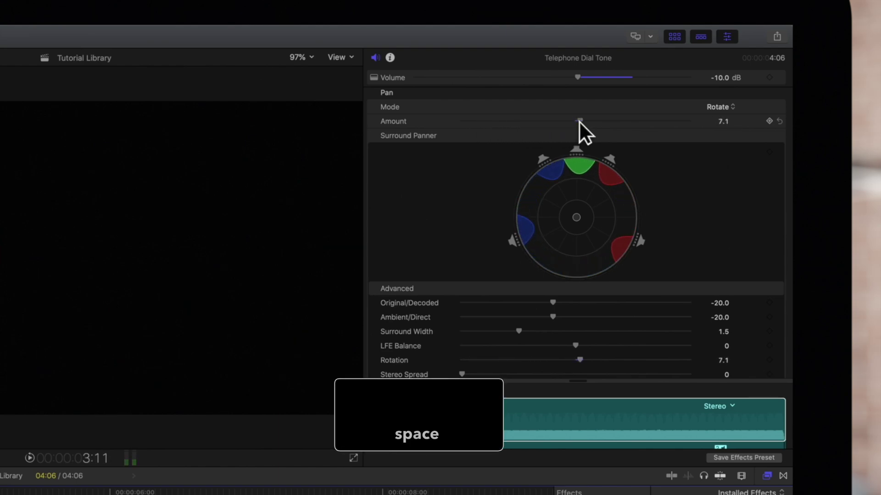
# - Switch the pan mode to Ambience and raise its amount while listening, ending at 50
pyautogui.click(720, 107)
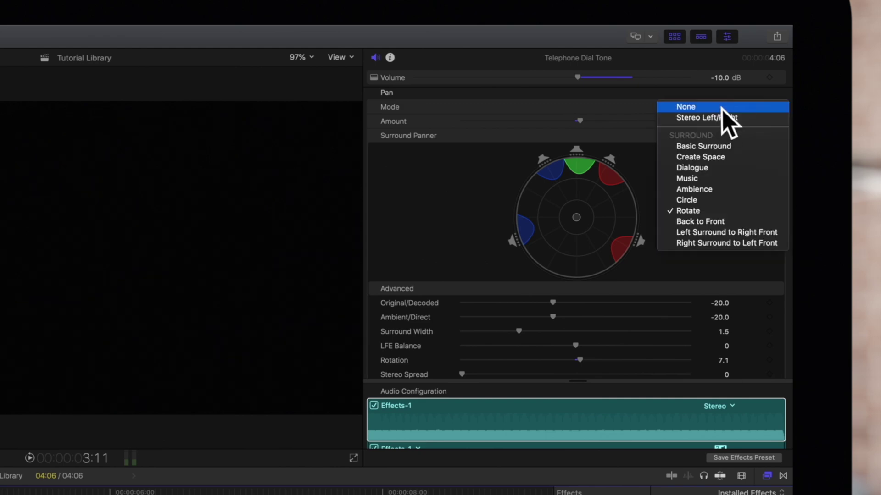
pyautogui.click(708, 192)
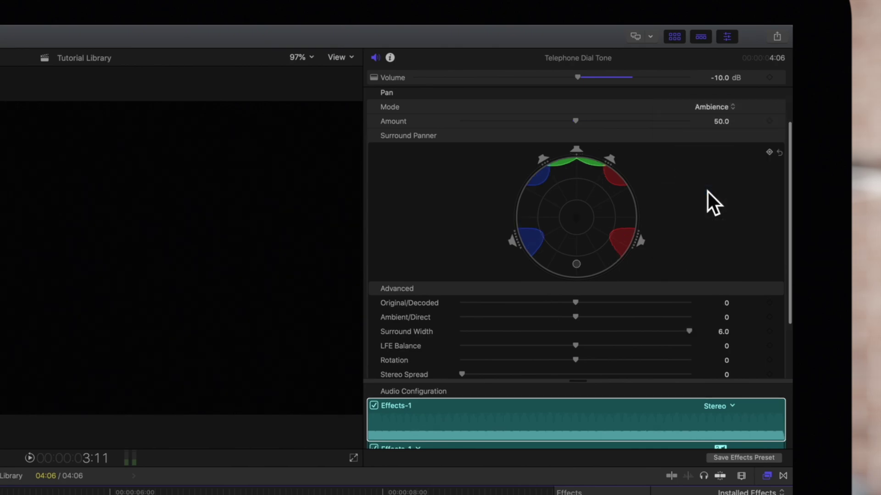
pyautogui.press('space')
pyautogui.moveTo(579, 124)
pyautogui.mouseDown()
pyautogui.moveTo(674, 128)
pyautogui.moveTo(466, 126)
pyautogui.moveTo(666, 125)
pyautogui.moveTo(581, 128)
pyautogui.mouseUp()
pyautogui.press('space')
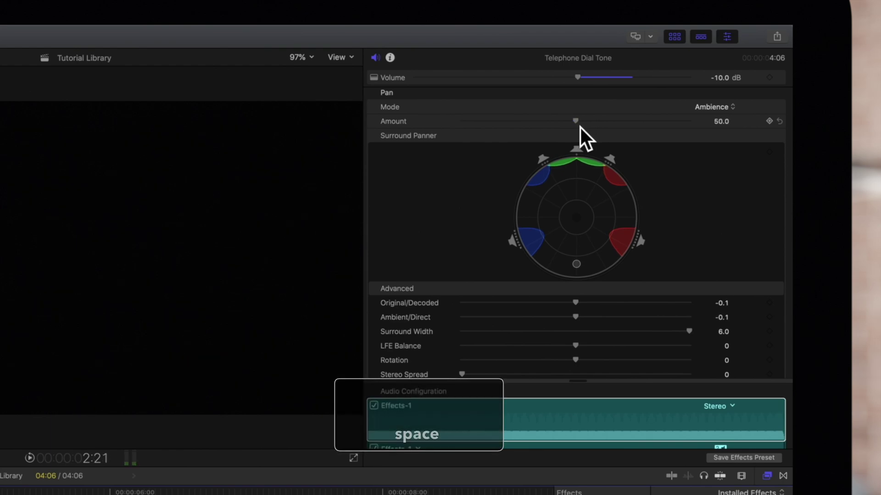
# - Set Pan Mode to Basic Surround and move the sound up and right during playback
pyautogui.click(709, 111)
pyautogui.click(706, 146)
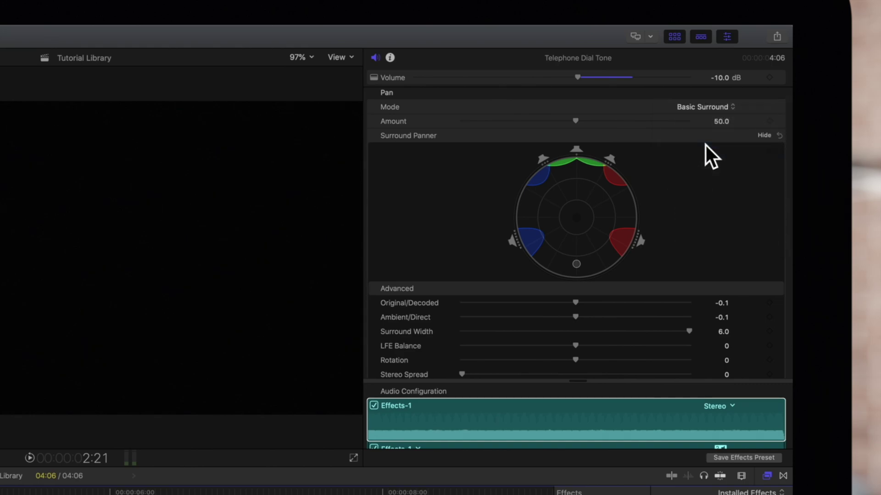
pyautogui.scroll(-2, 725, 166)
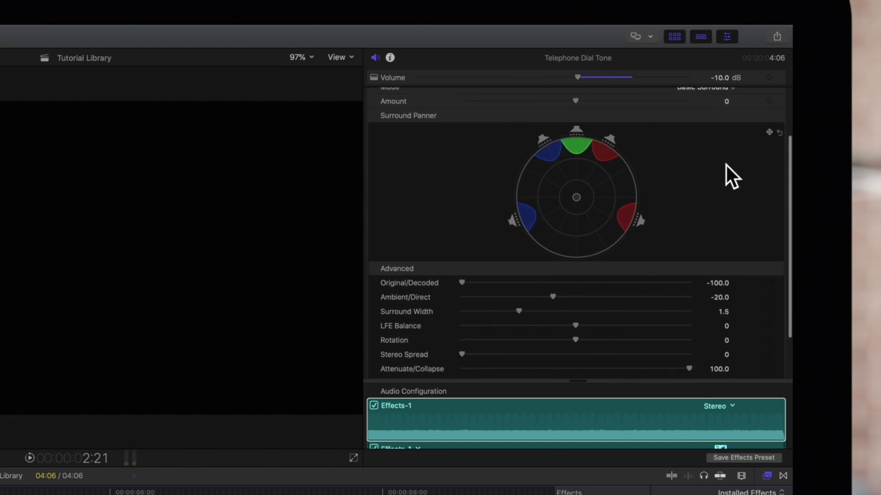
pyautogui.scroll(-1, 726, 165)
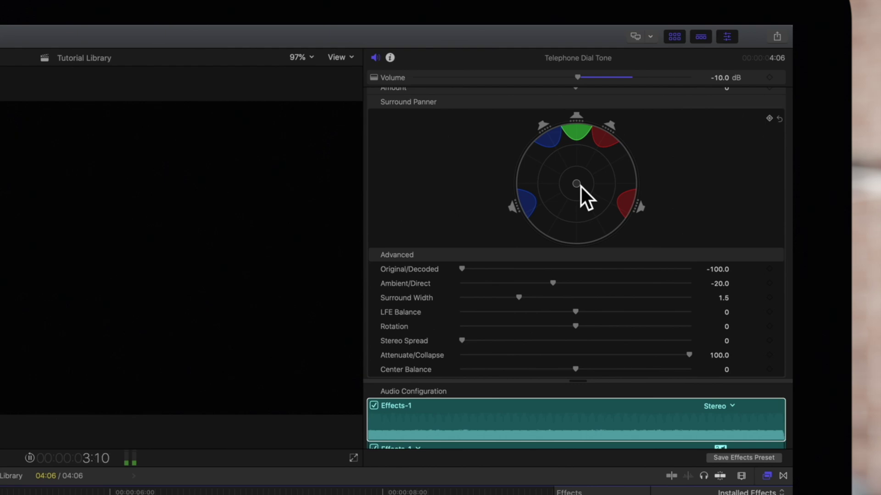
pyautogui.press('space')
pyautogui.moveTo(581, 186)
pyautogui.mouseDown()
pyautogui.moveTo(595, 169)
pyautogui.moveTo(560, 164)
pyautogui.moveTo(602, 164)
pyautogui.moveTo(600, 188)
pyautogui.moveTo(570, 220)
pyautogui.moveTo(551, 197)
pyautogui.moveTo(559, 181)
pyautogui.moveTo(592, 172)
pyautogui.moveTo(602, 201)
pyautogui.moveTo(581, 187)
pyautogui.mouseUp()
pyautogui.press('space')
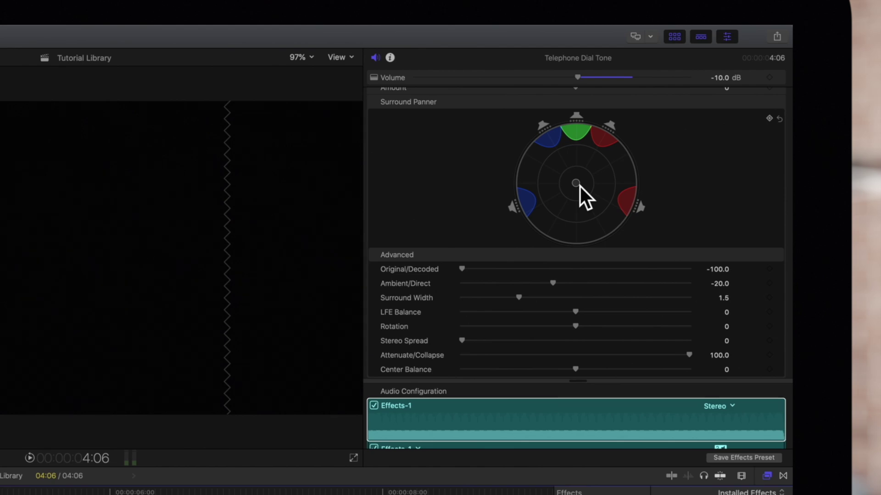
# - Play the dial tone through the right speaker only, then the left speaker only
pyautogui.press('space')
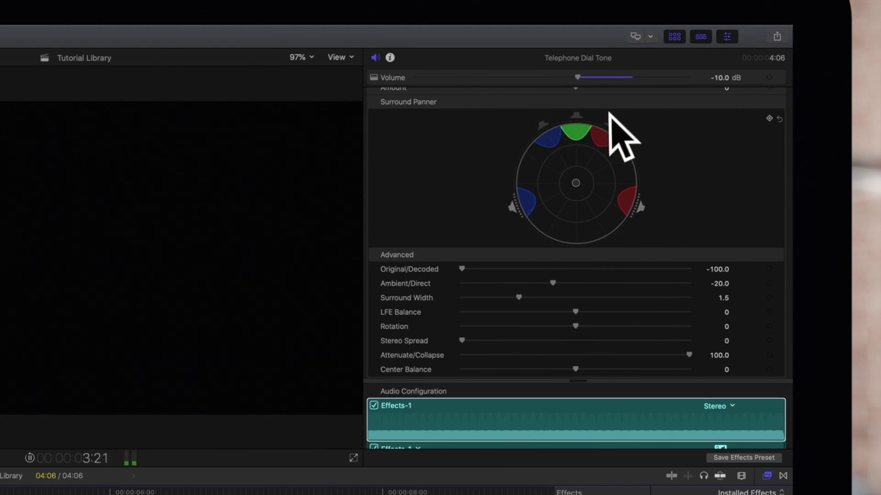
pyautogui.click(642, 207)
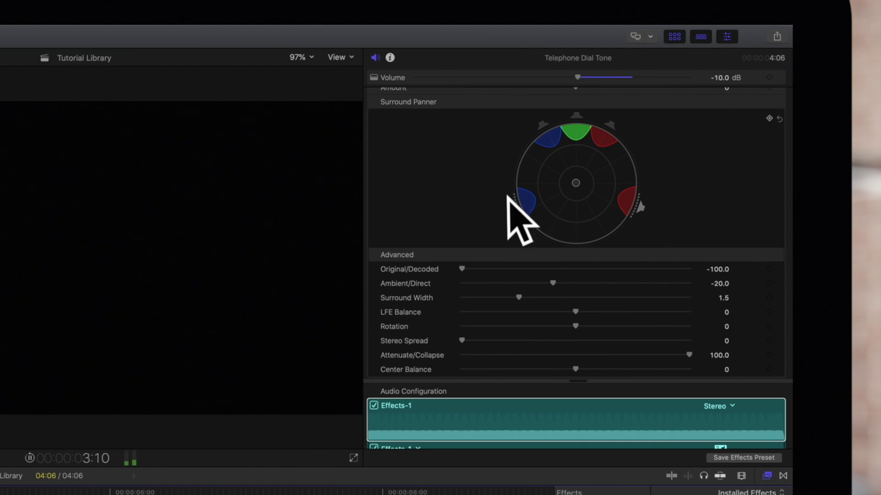
pyautogui.click(514, 211)
pyautogui.press('space')
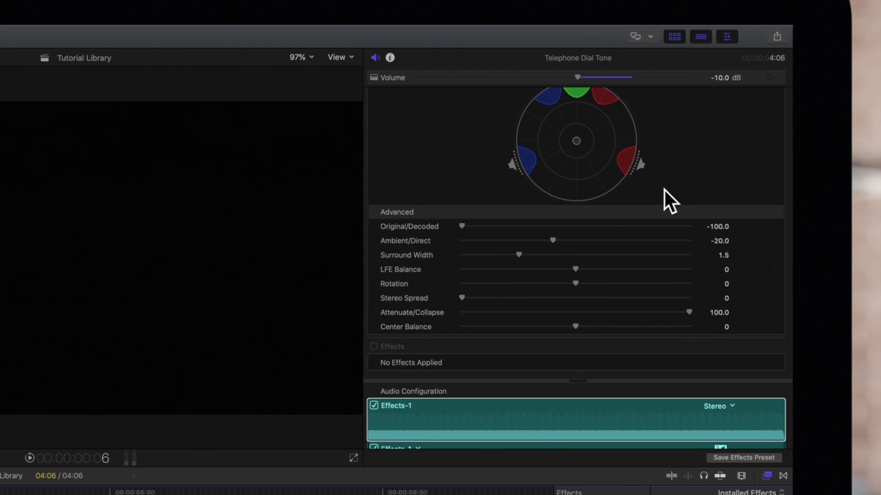
# - Raise Original/Decoded from -100.0 to 2.4 while listening to playback
pyautogui.scroll(2, 665, 191)
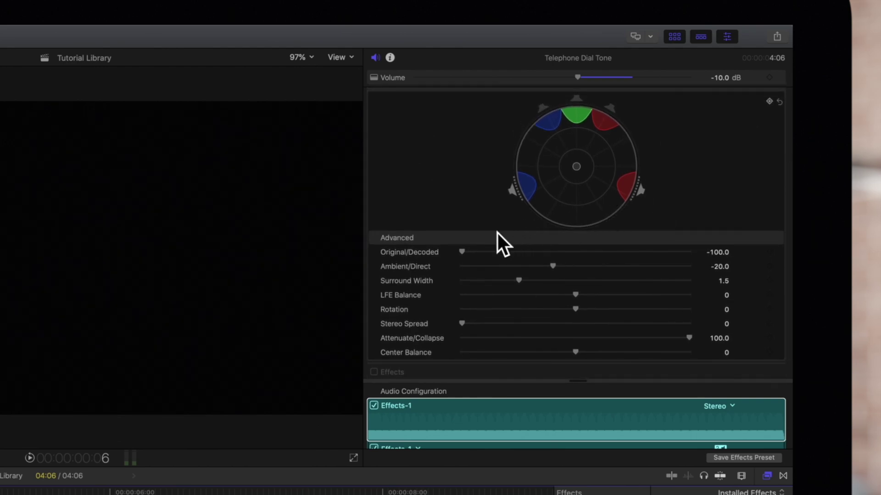
pyautogui.press('space')
pyautogui.moveTo(466, 257); pyautogui.dragTo(581, 259)
pyautogui.press('space')
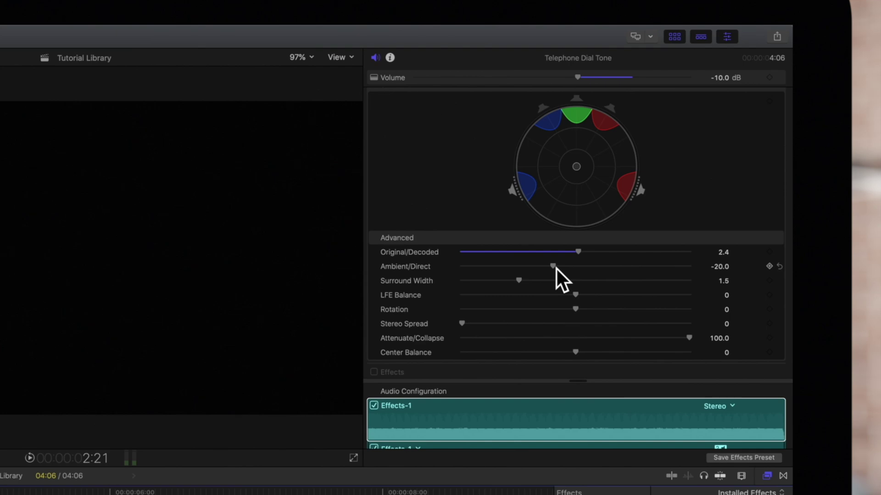
# - Set Ambient/Direct to -19.6 and Surround Width to 1.47 while listening
pyautogui.press('space')
pyautogui.moveTo(557, 269)
pyautogui.mouseDown()
pyautogui.moveTo(683, 271)
pyautogui.moveTo(544, 269)
pyautogui.mouseUp()
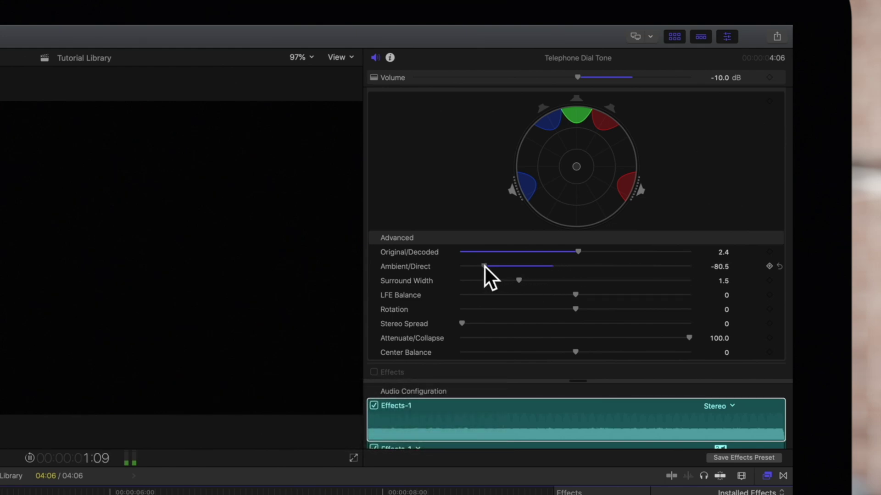
pyautogui.moveTo(470, 267); pyautogui.dragTo(557, 272)
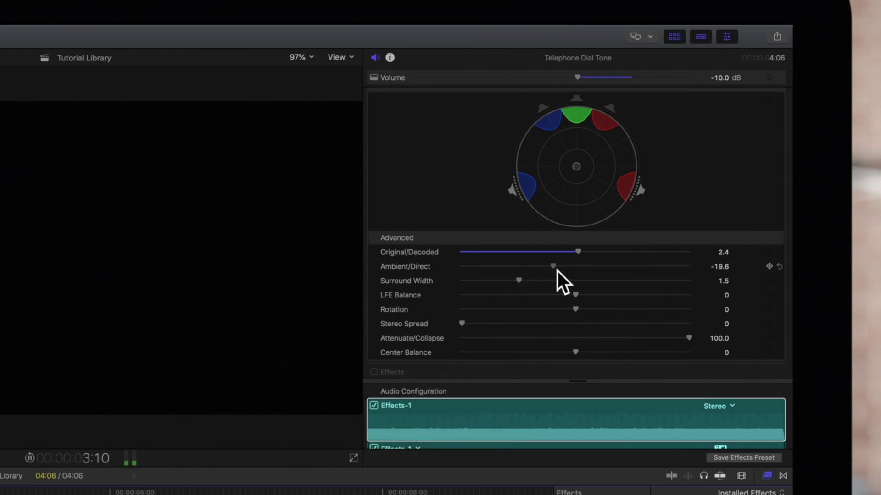
pyautogui.press('space')
pyautogui.press('space')
pyautogui.press('space')
pyautogui.moveTo(523, 283)
pyautogui.mouseDown()
pyautogui.moveTo(677, 288)
pyautogui.moveTo(466, 286)
pyautogui.moveTo(692, 291)
pyautogui.moveTo(521, 285)
pyautogui.mouseUp()
pyautogui.press('space')
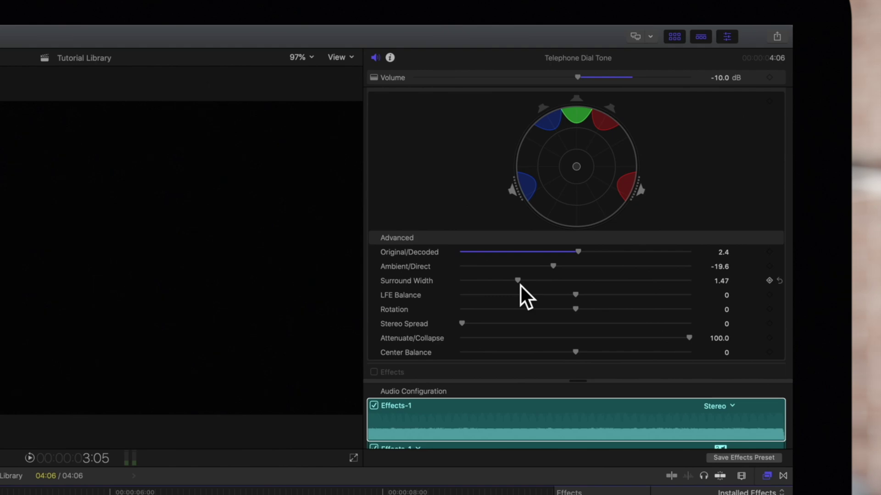
# - Set LFE Balance to 0.01 and Rotation to 1.0 while playing the clip
pyautogui.click(579, 297)
pyautogui.press('space')
pyautogui.moveTo(580, 298)
pyautogui.mouseDown()
pyautogui.moveTo(687, 299)
pyautogui.moveTo(468, 295)
pyautogui.moveTo(685, 301)
pyautogui.moveTo(576, 294)
pyautogui.mouseUp()
pyautogui.press('space')
pyautogui.press('space')
pyautogui.moveTo(575, 308)
pyautogui.mouseDown()
pyautogui.moveTo(687, 313)
pyautogui.moveTo(466, 309)
pyautogui.moveTo(576, 313)
pyautogui.mouseUp()
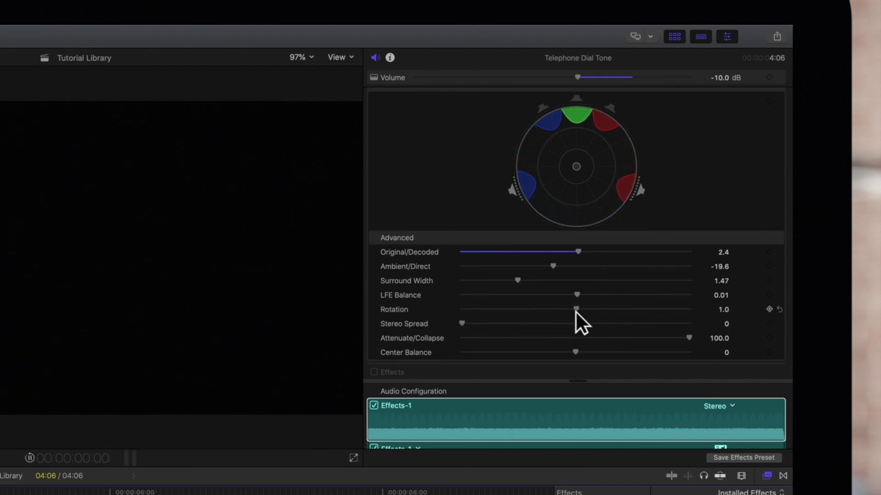
pyautogui.press('space')
# - Set Stereo Spread to 19.0 and Center Balance to -2.0, leaving Attenuate/Collapse at 100
pyautogui.press('space')
pyautogui.moveTo(464, 329); pyautogui.dragTo(507, 326)
pyautogui.press('space')
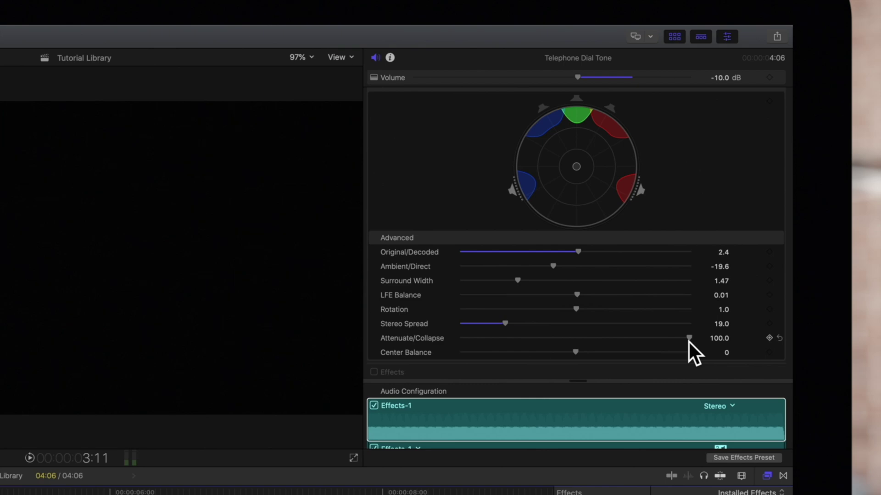
pyautogui.press('space')
pyautogui.moveTo(689, 342)
pyautogui.mouseDown()
pyautogui.moveTo(467, 339)
pyautogui.moveTo(692, 341)
pyautogui.mouseUp()
pyautogui.press('space')
pyautogui.press('space')
pyautogui.press('space')
pyautogui.moveTo(577, 351)
pyautogui.mouseDown()
pyautogui.moveTo(687, 357)
pyautogui.moveTo(466, 350)
pyautogui.moveTo(684, 354)
pyautogui.moveTo(575, 353)
pyautogui.mouseUp()
pyautogui.press('space')
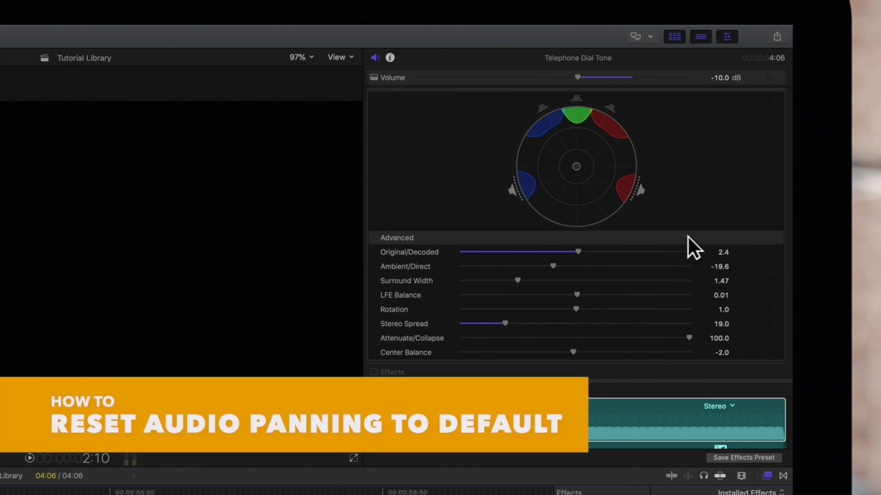
# - Switch Pan Mode to Create Space, then reset the surround panner and panning to None
pyautogui.scroll(4, 689, 226)
pyautogui.click(696, 131)
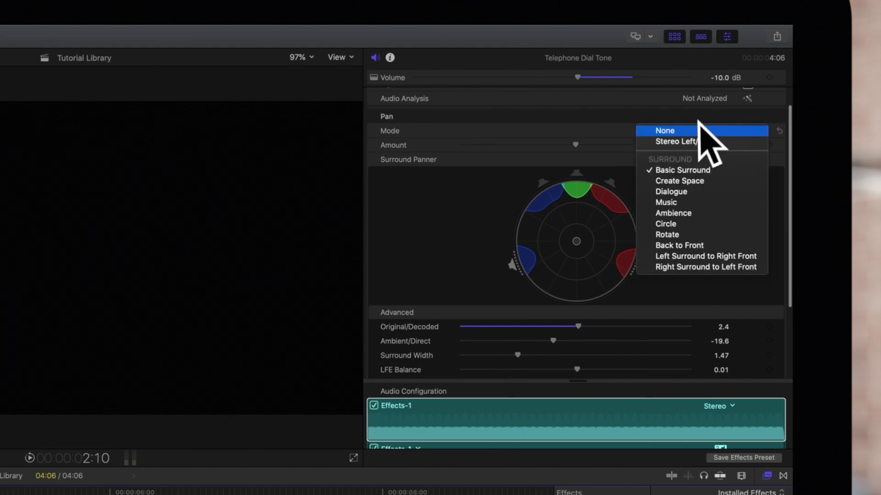
pyautogui.click(700, 182)
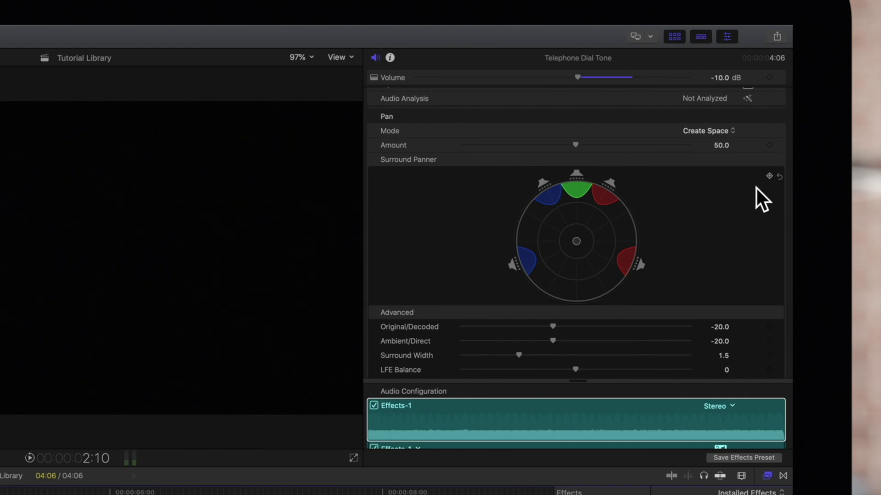
pyautogui.click(781, 180)
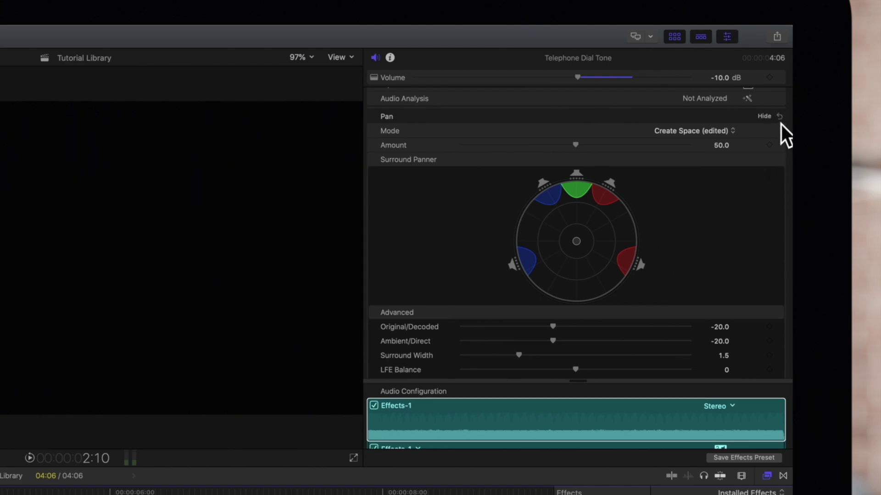
pyautogui.click(782, 119)
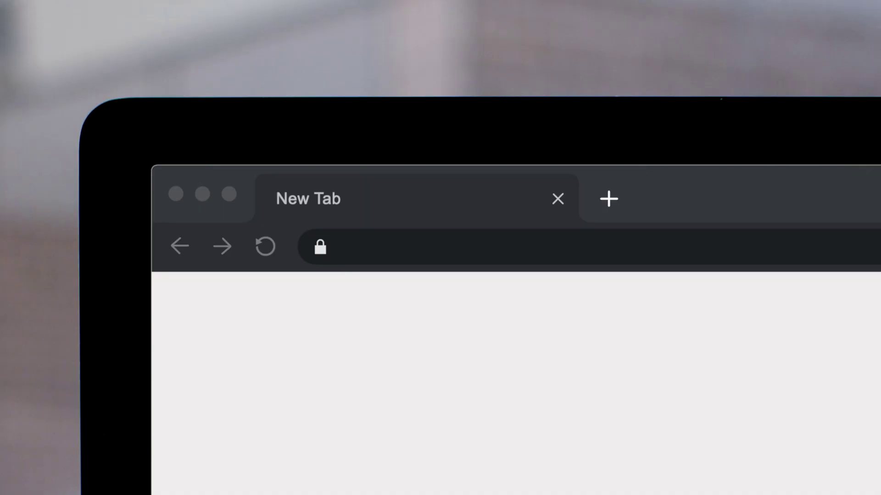
# - Load pixelfilmstudios.com and scroll down to its Final Cut Pro X plugin product grid
pyautogui.write('pixelfilmstudios.com')
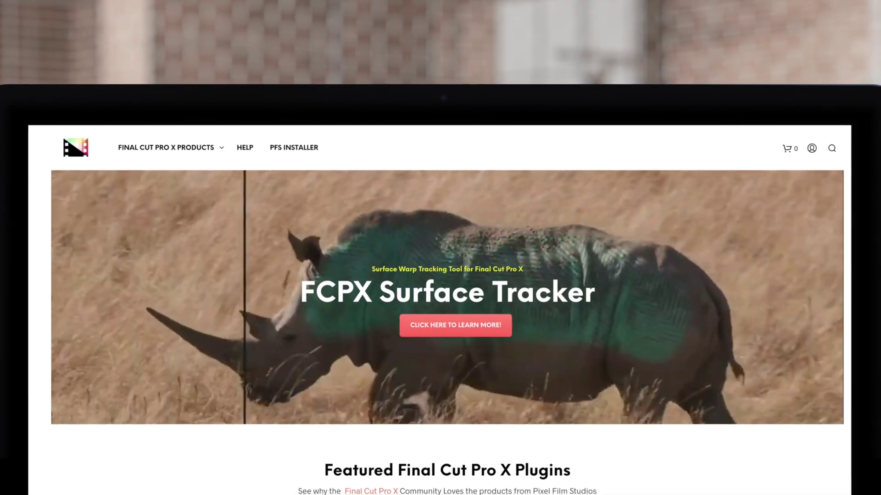
pyautogui.scroll(-5, 441, 294)
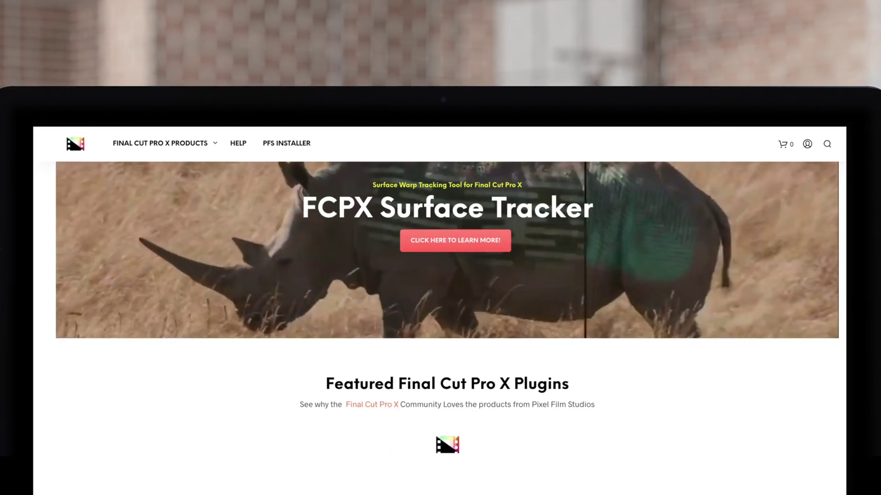
pyautogui.scroll(-3, 441, 294)
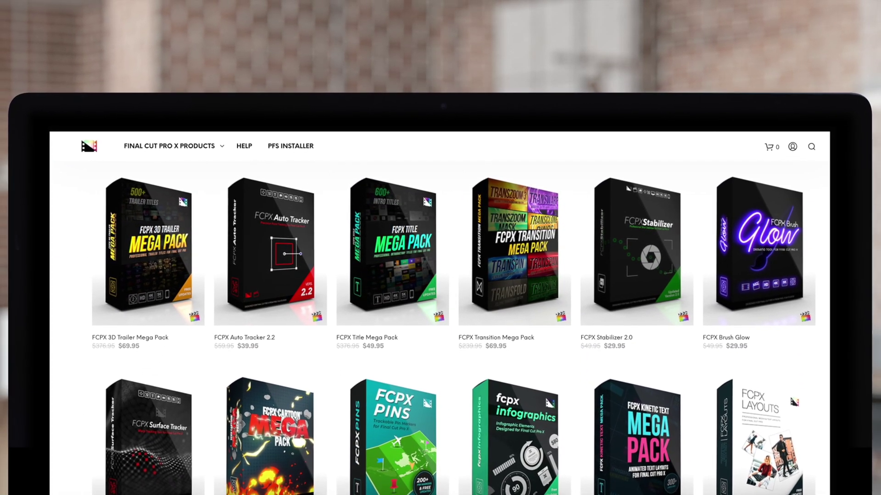
pyautogui.scroll(-8, 440, 322)
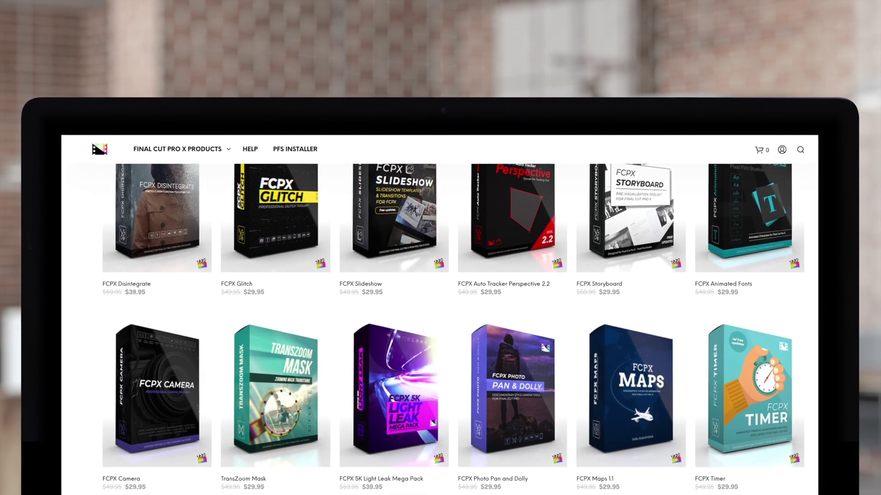